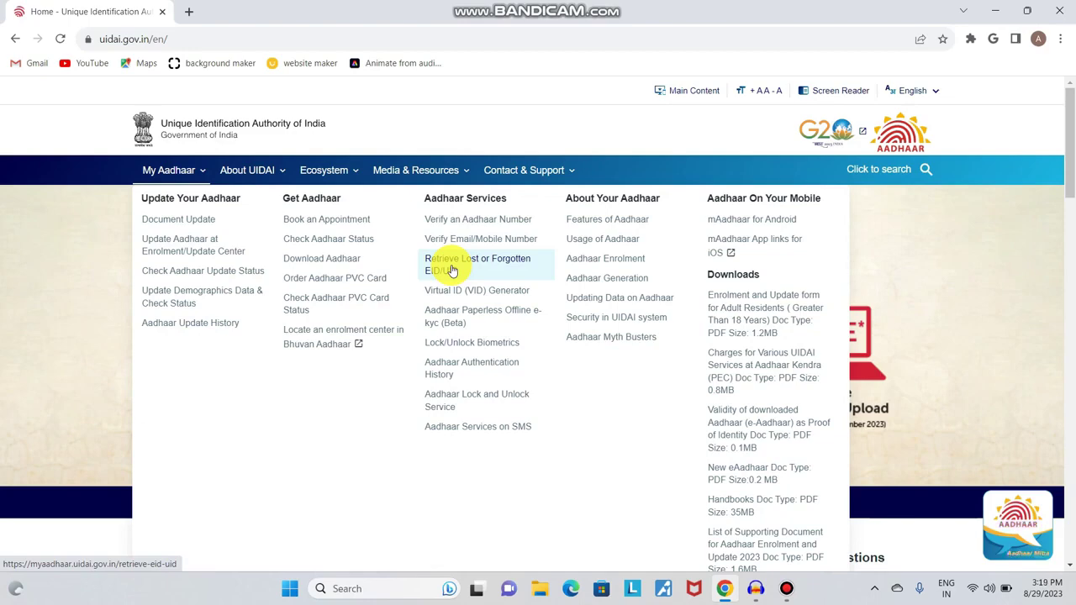
# Open the Retrieve Lost or Forgotten EID/UID form with Aadhaar Number selected.
pyautogui.click(452, 269)
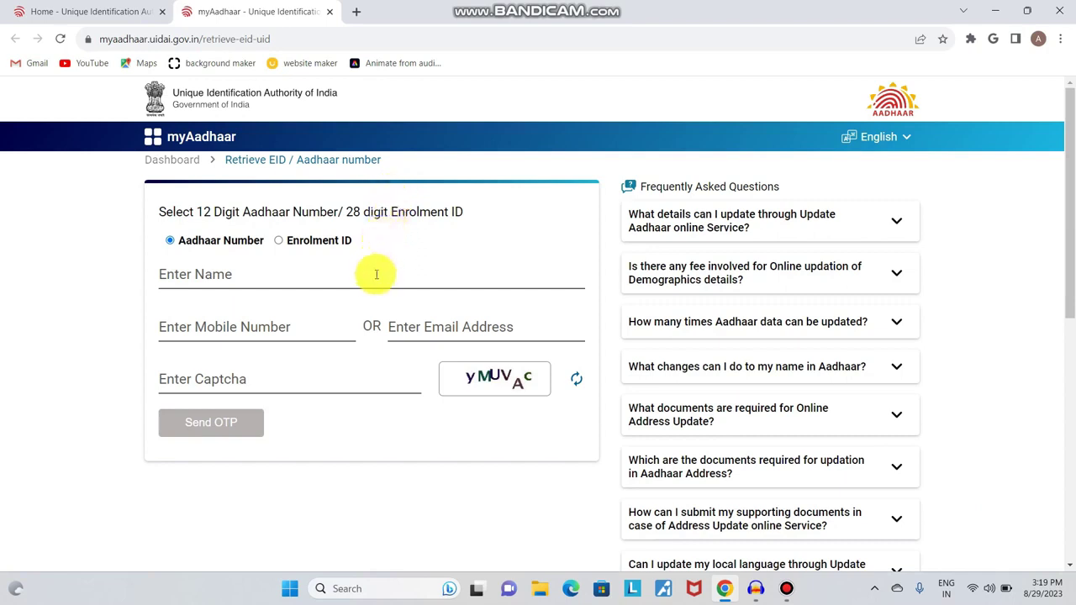
pyautogui.moveTo(159, 212); pyautogui.dragTo(428, 214)
pyautogui.click(418, 233)
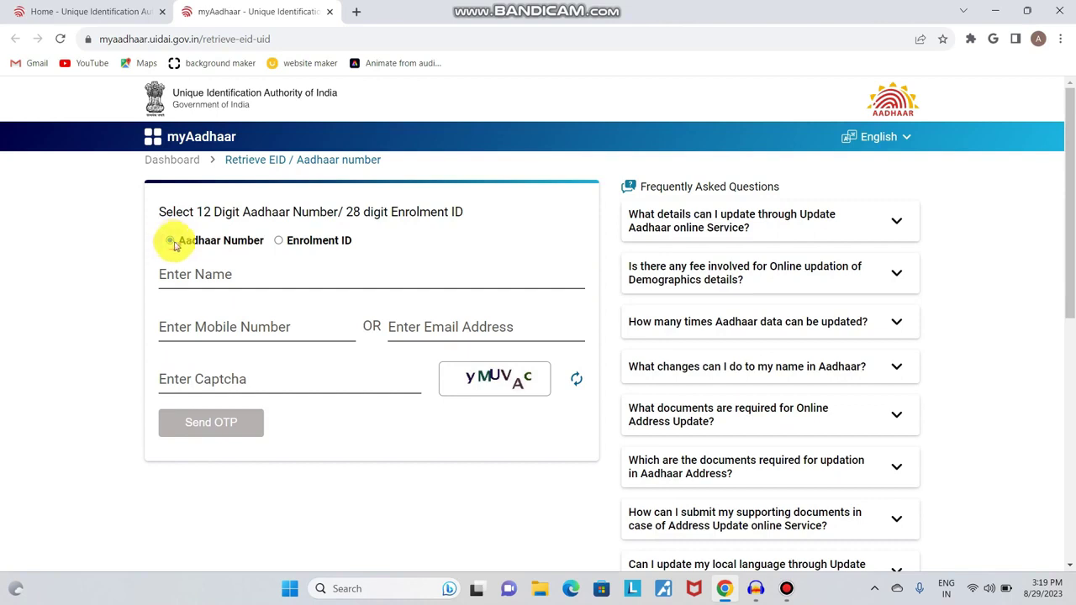
# Fill in the resident's full name, registered mobile number and the captcha text.
pyautogui.click(222, 271)
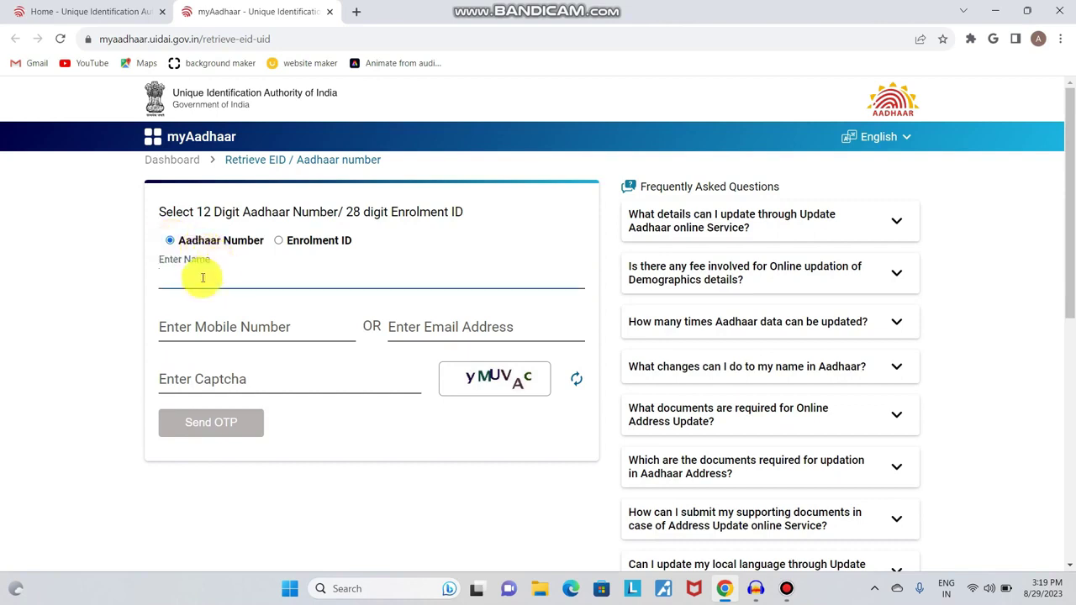
pyautogui.click(200, 330)
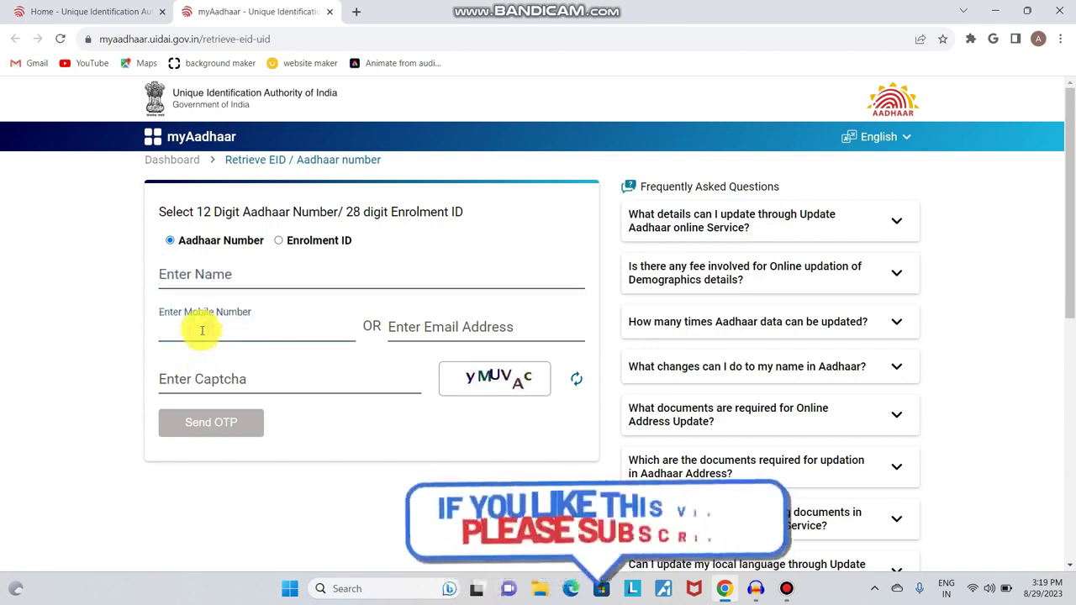
pyautogui.click(118, 293)
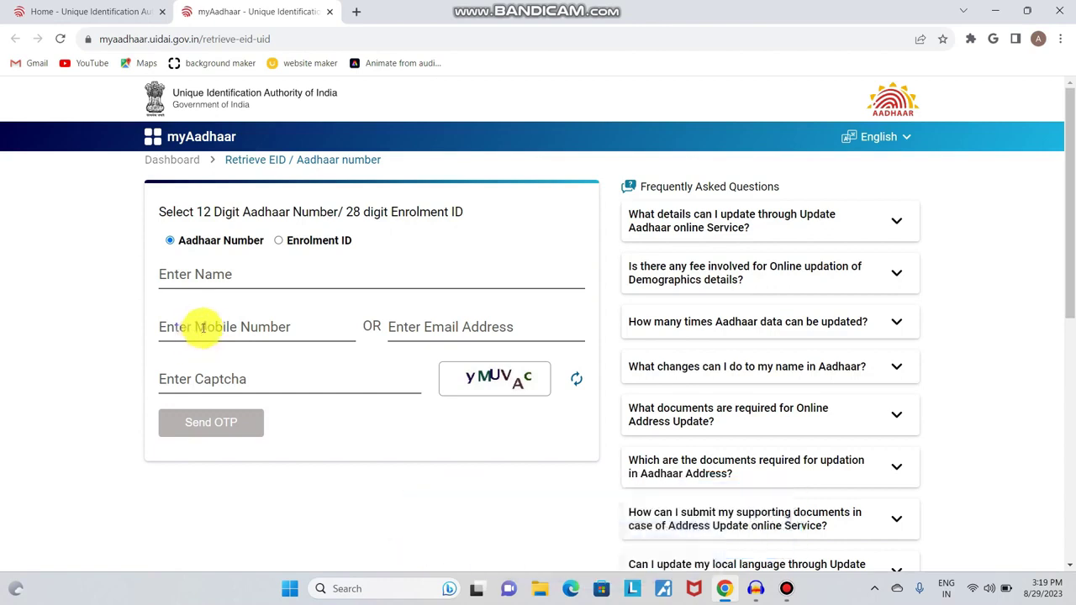
pyautogui.click(198, 275)
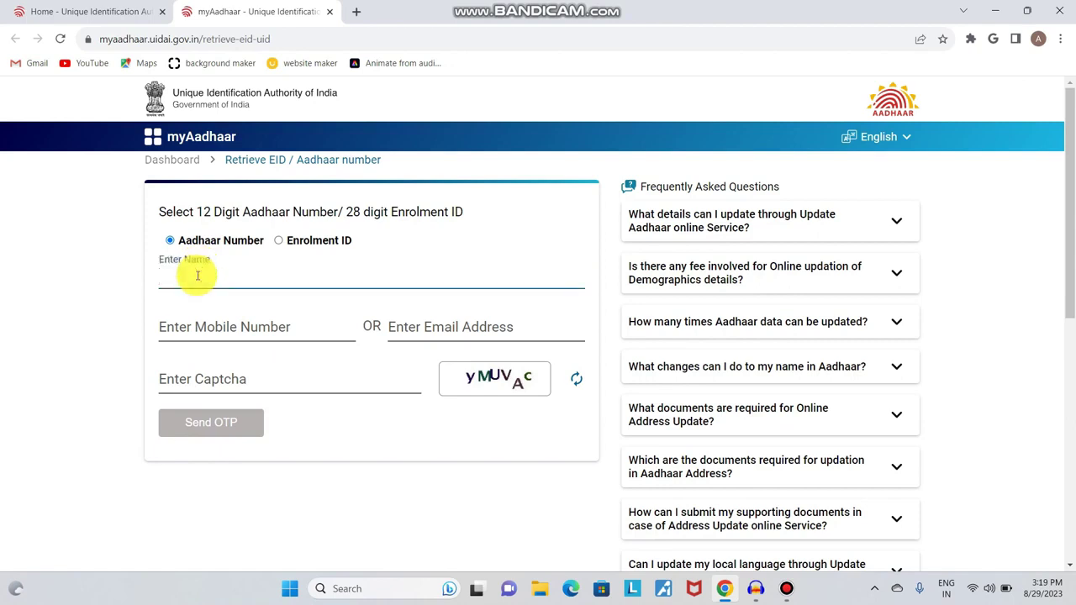
pyautogui.click(198, 322)
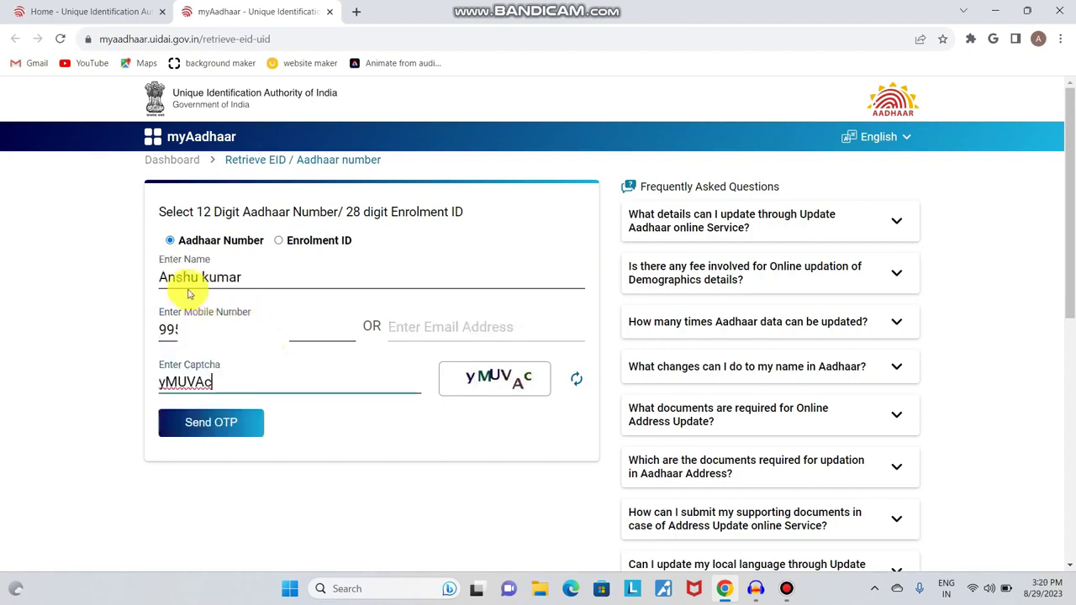
pyautogui.moveTo(151, 256); pyautogui.dragTo(180, 281)
pyautogui.click(143, 295)
pyautogui.moveTo(143, 312); pyautogui.dragTo(219, 312)
pyautogui.click(256, 310)
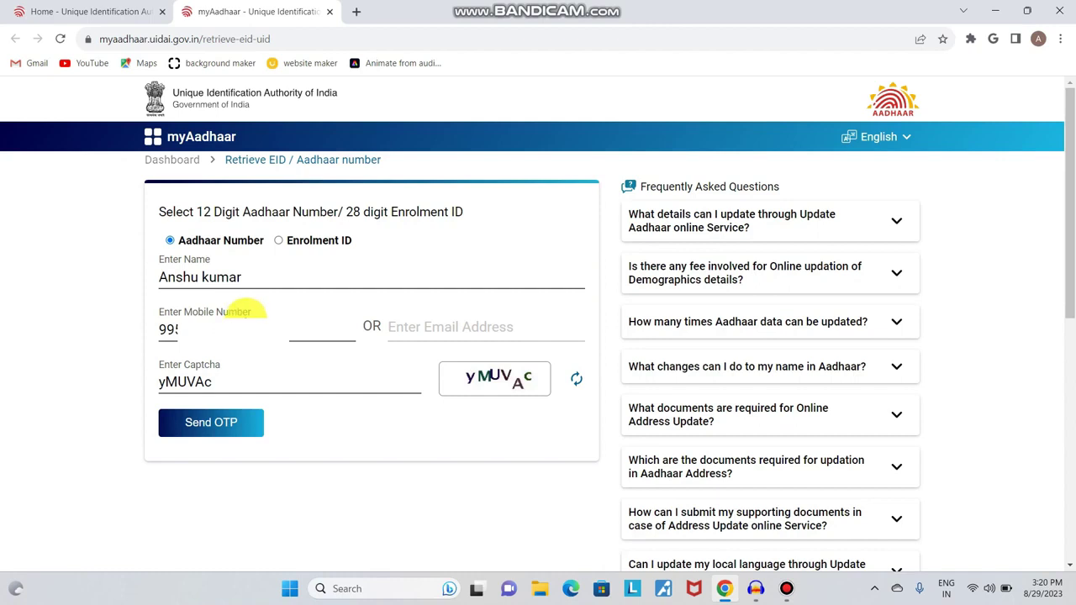
pyautogui.moveTo(156, 364); pyautogui.dragTo(232, 377)
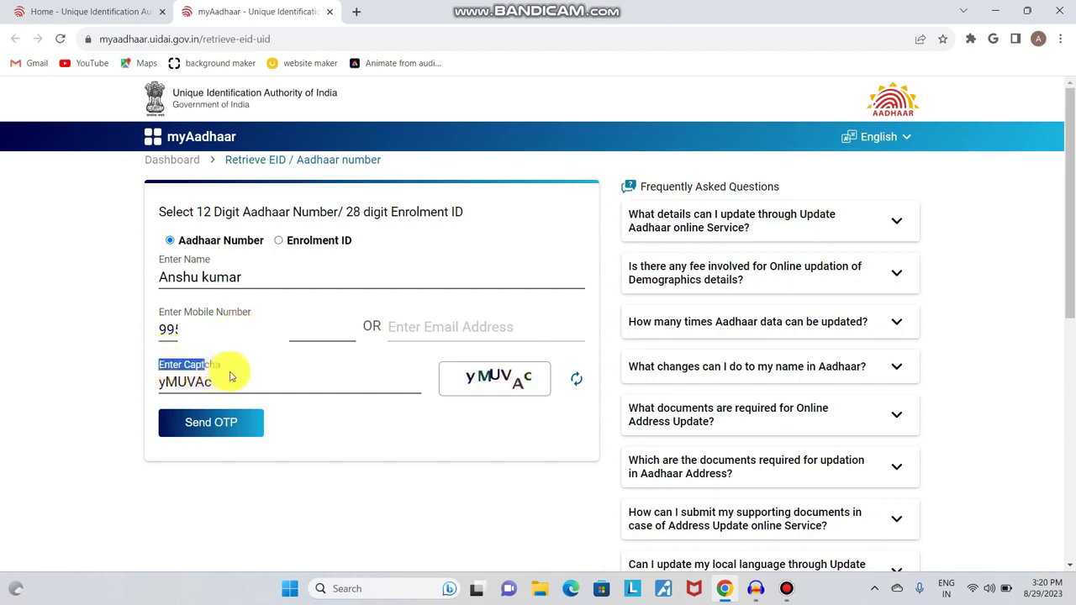
# Request an OTP, paste the received code and submit it to retrieve the Aadhaar number.
pyautogui.click(215, 426)
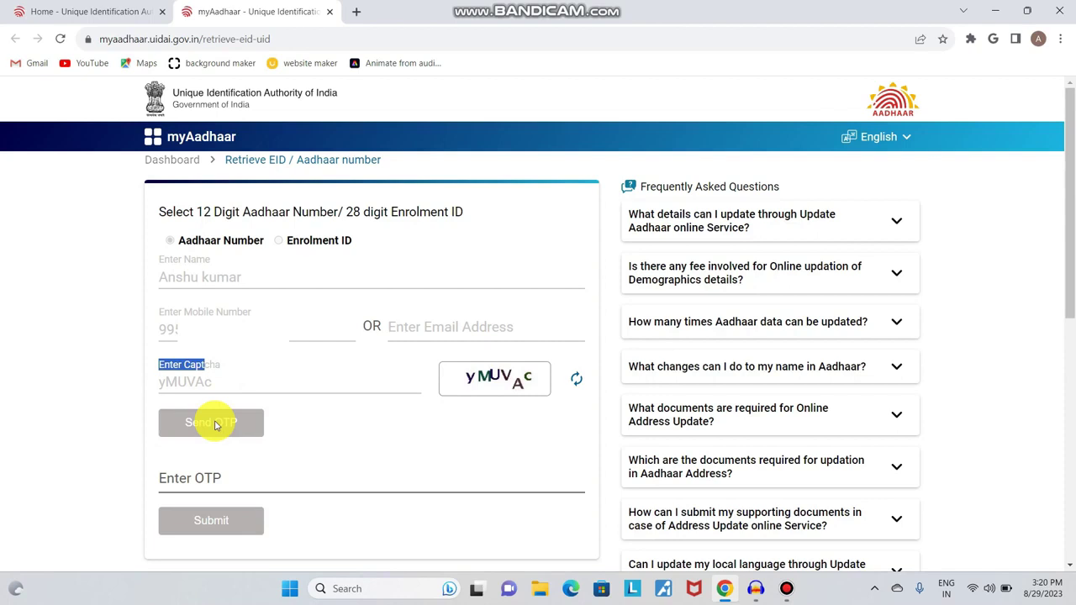
pyautogui.click(218, 481)
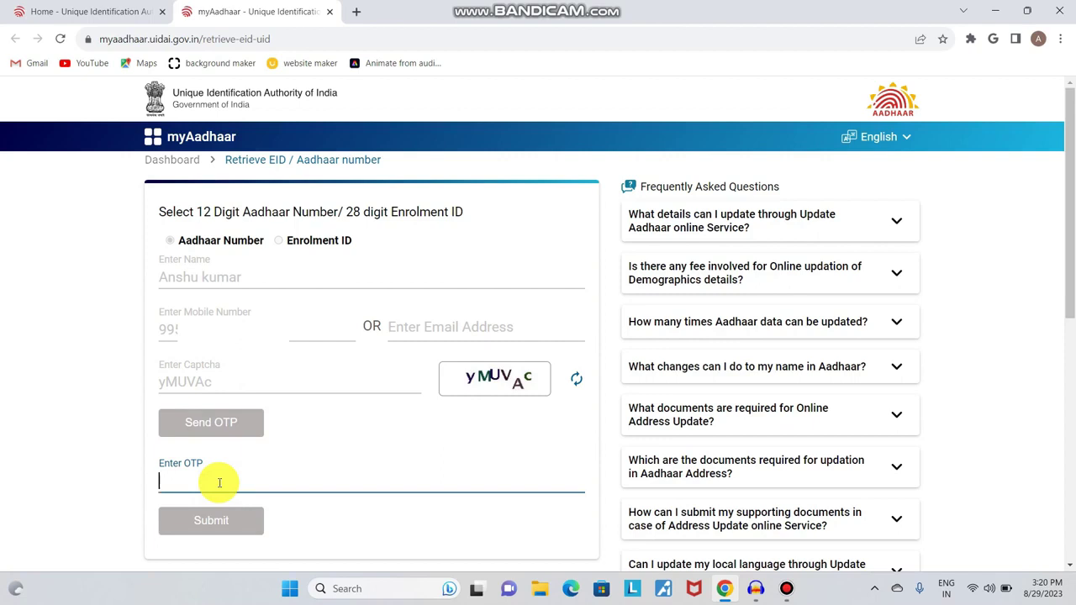
pyautogui.hotkey('ctrl', 'v')
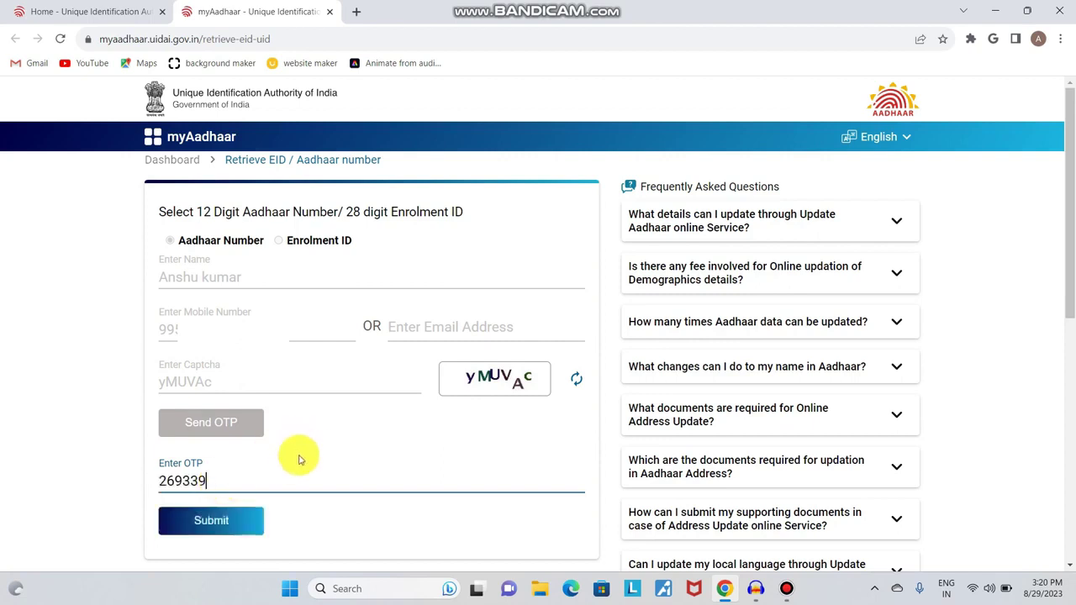
pyautogui.click(242, 523)
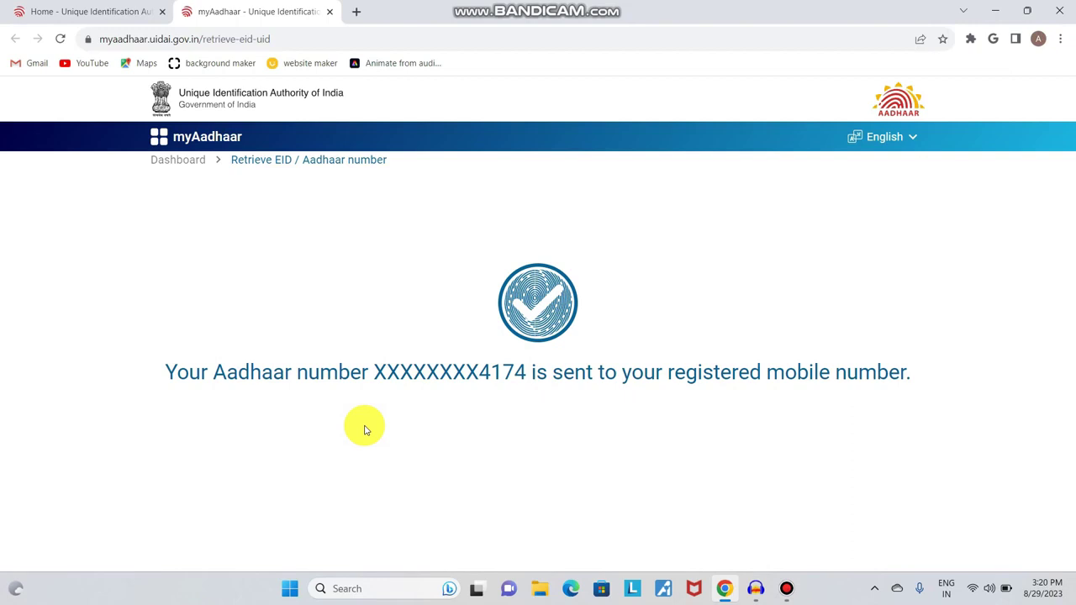
pyautogui.moveTo(159, 373); pyautogui.dragTo(920, 380)
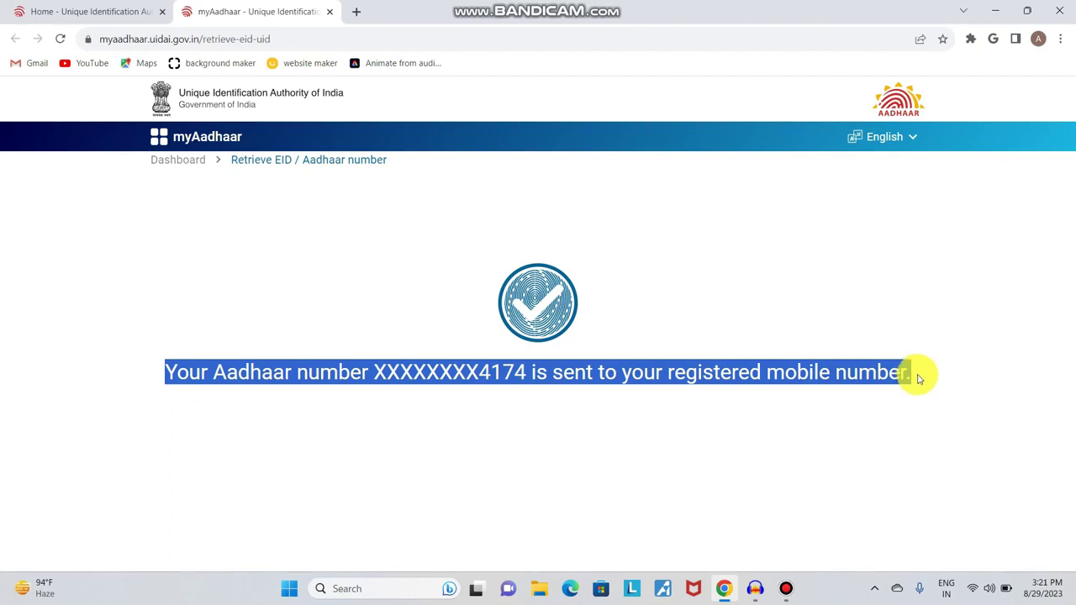
pyautogui.click(919, 380)
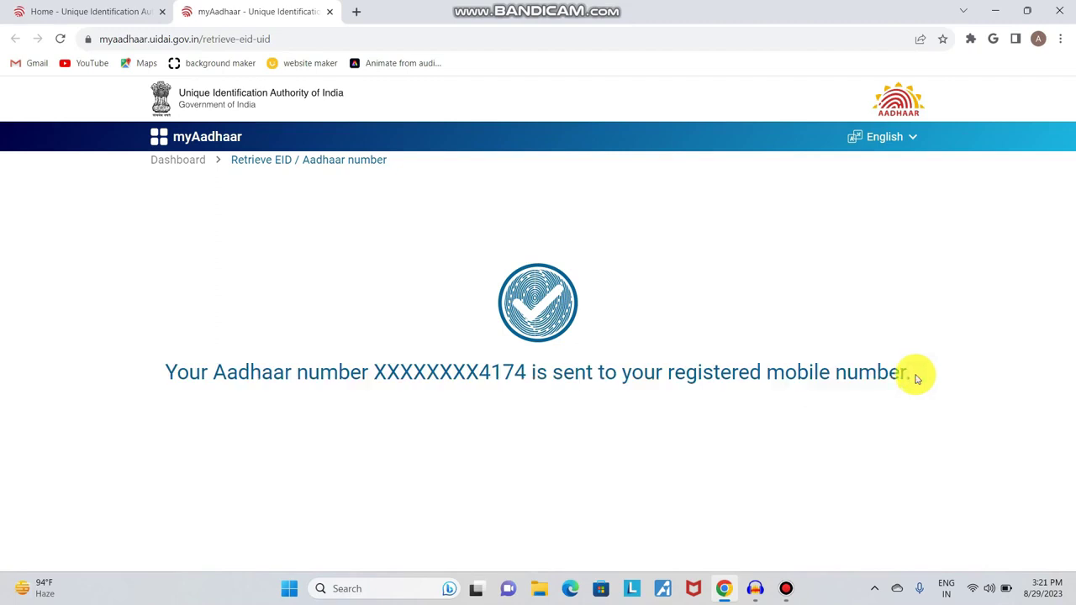
pyautogui.moveTo(480, 372); pyautogui.dragTo(528, 374)
pyautogui.click(362, 378)
# Go from the UIDAI home page to the Download Aadhaar login form.
pyautogui.click(132, 12)
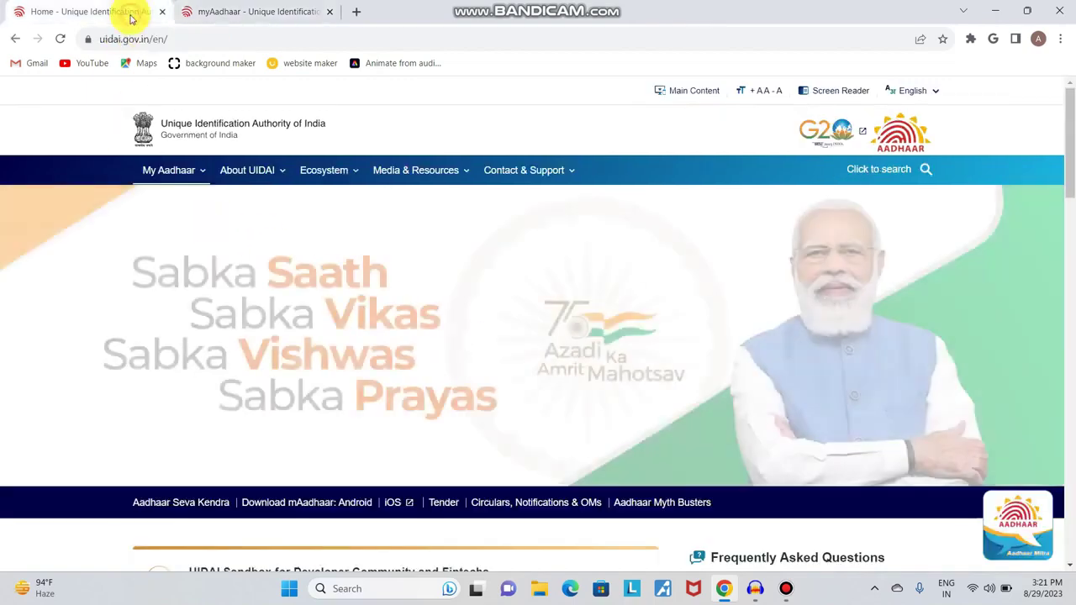
pyautogui.moveTo(172, 182)
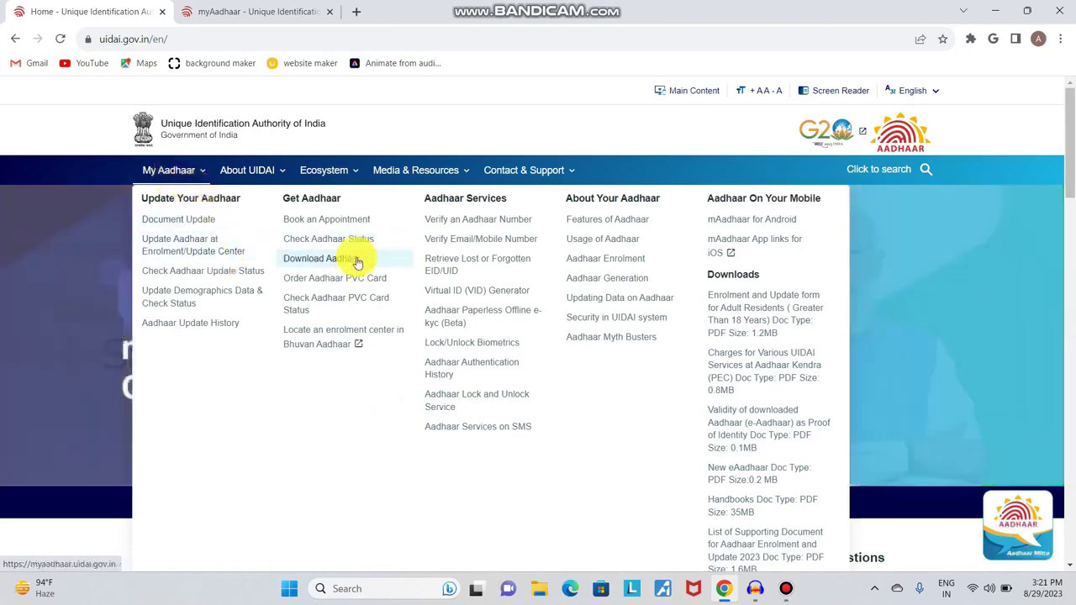
pyautogui.click(322, 267)
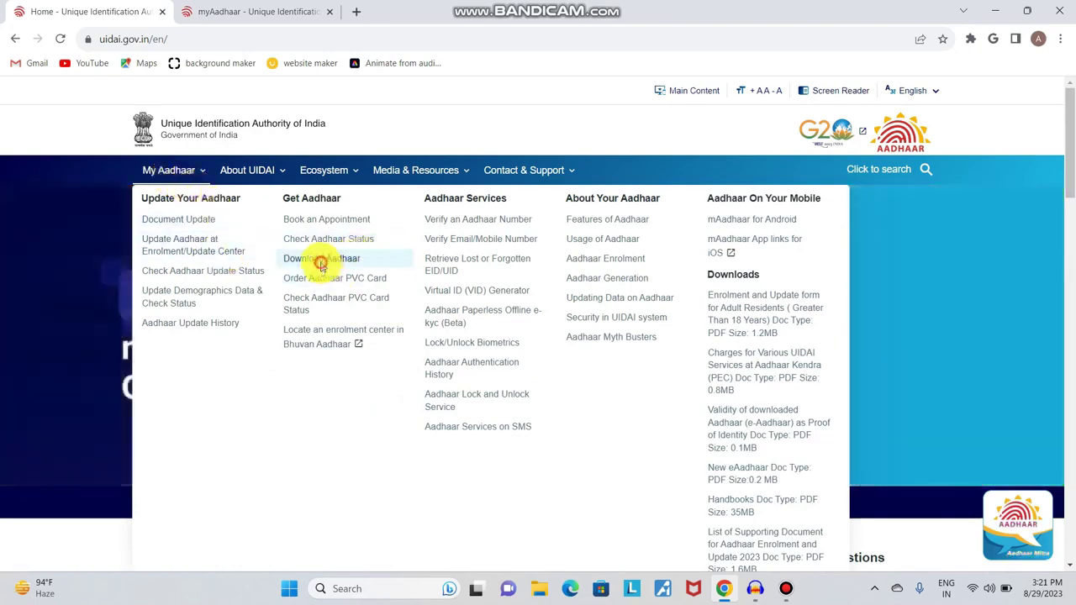
pyautogui.click(791, 401)
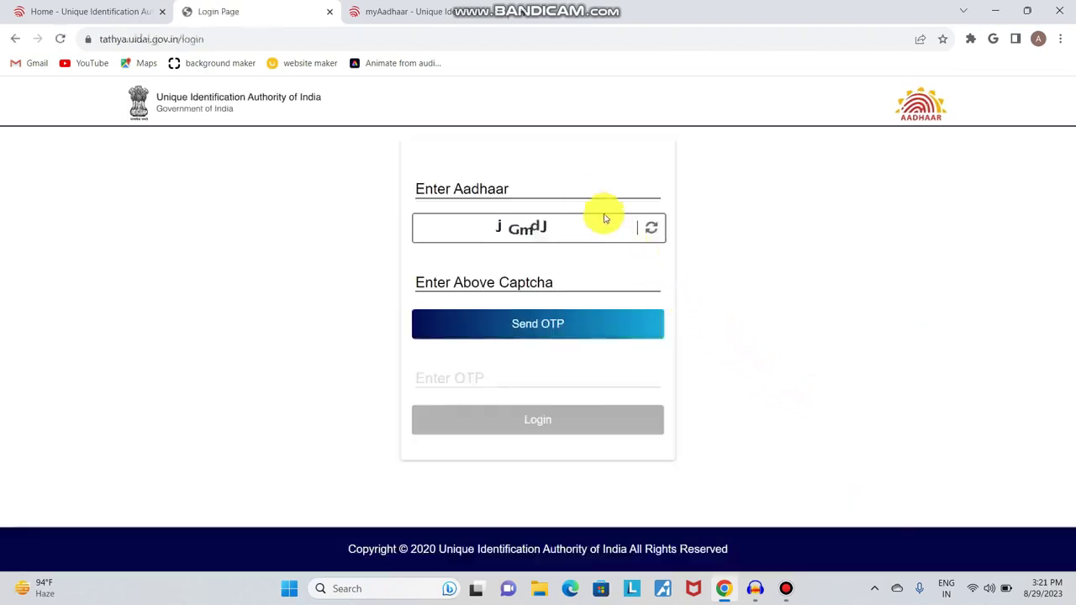
# Enter the Aadhaar number and the captcha answer jGmdJ.
pyautogui.click(578, 188)
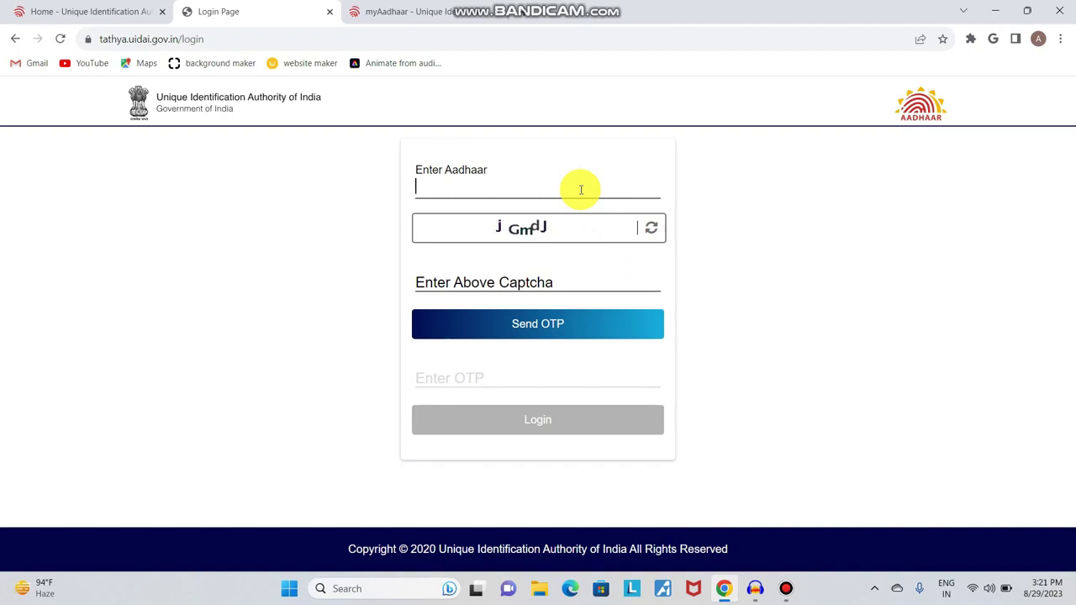
pyautogui.click(486, 288)
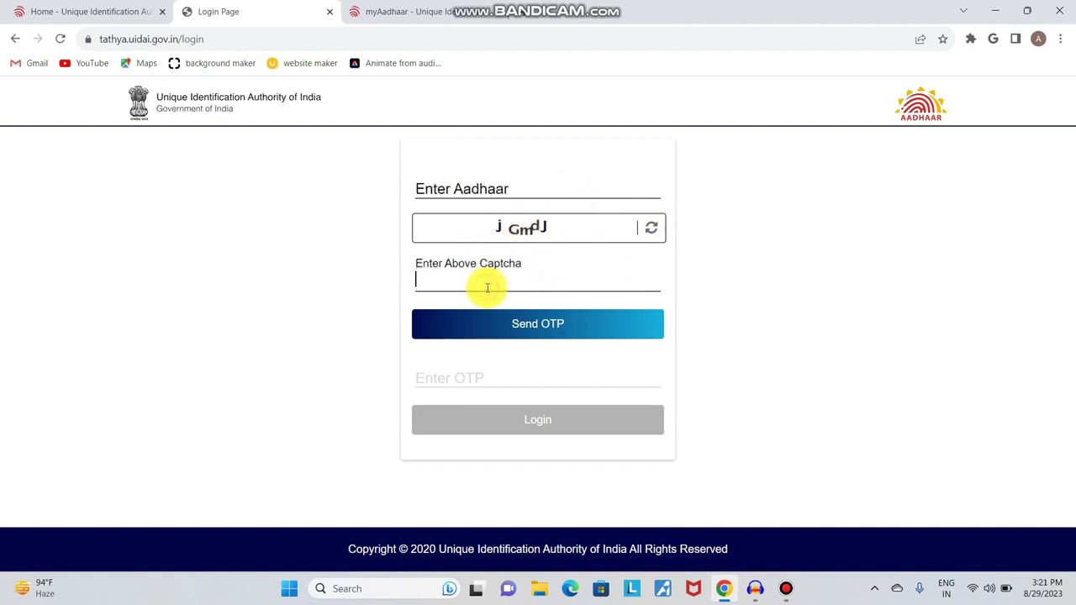
pyautogui.click(499, 197)
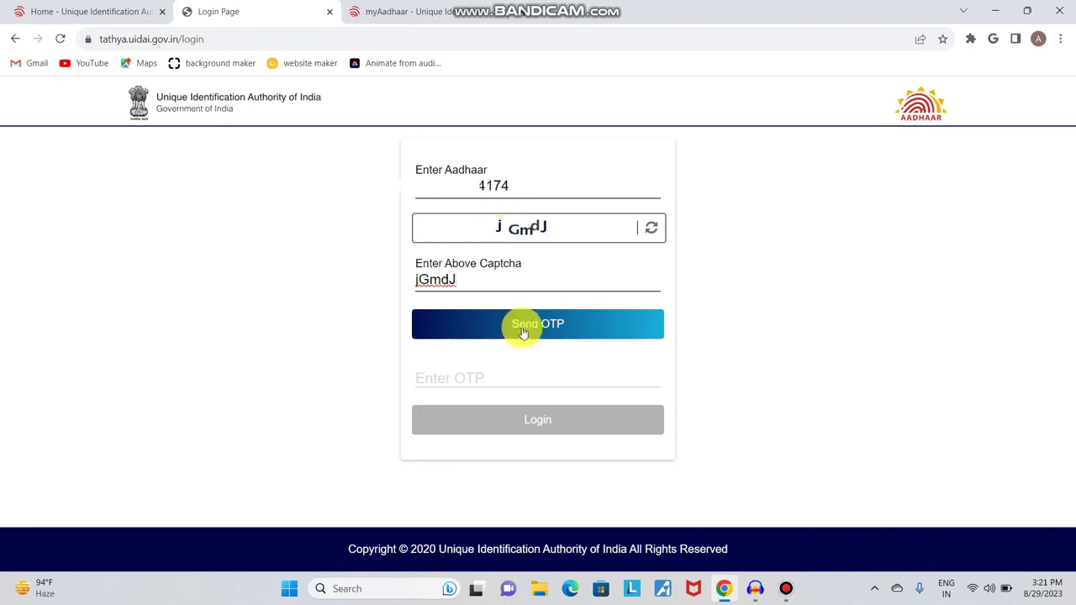
# Request a login OTP, enter the received code and log in to myAadhaar.
pyautogui.click(523, 333)
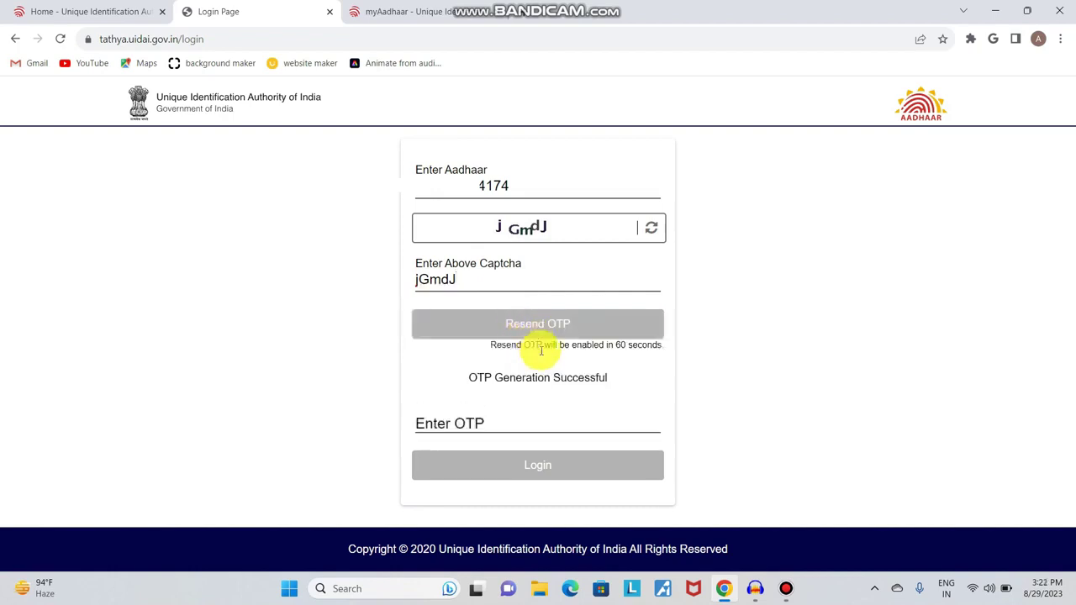
pyautogui.click(533, 419)
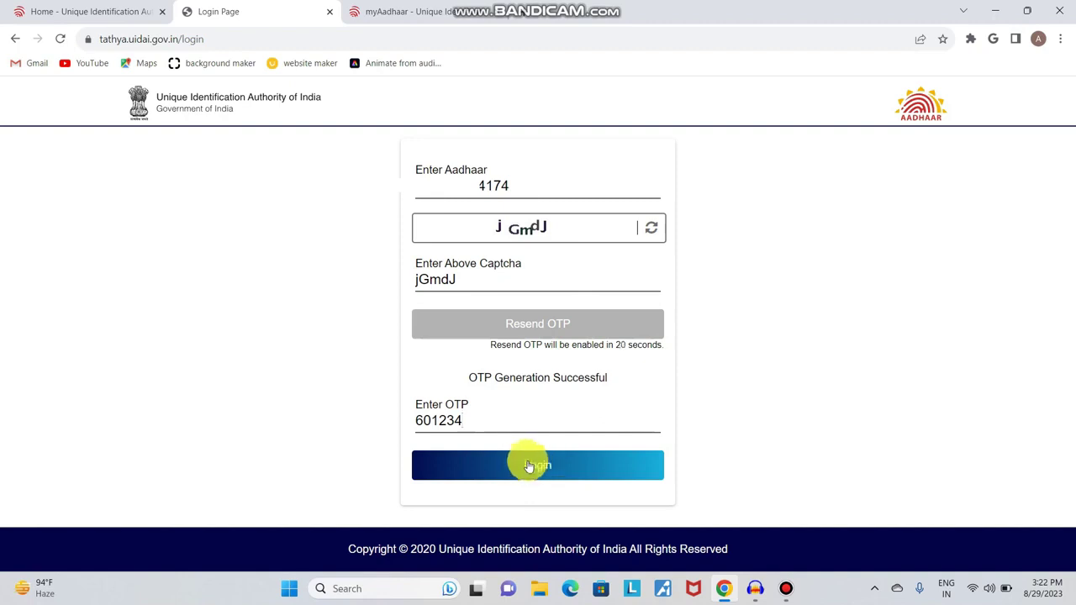
pyautogui.click(535, 469)
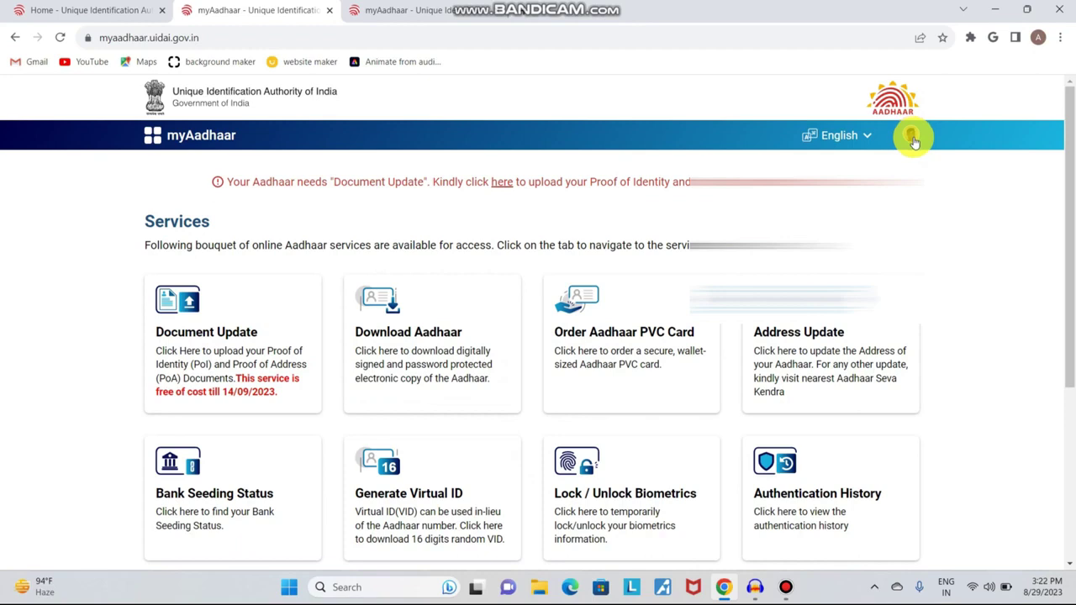
# Check the profile, then open Download Aadhaar and download the e-Aadhaar PDF.
pyautogui.click(913, 137)
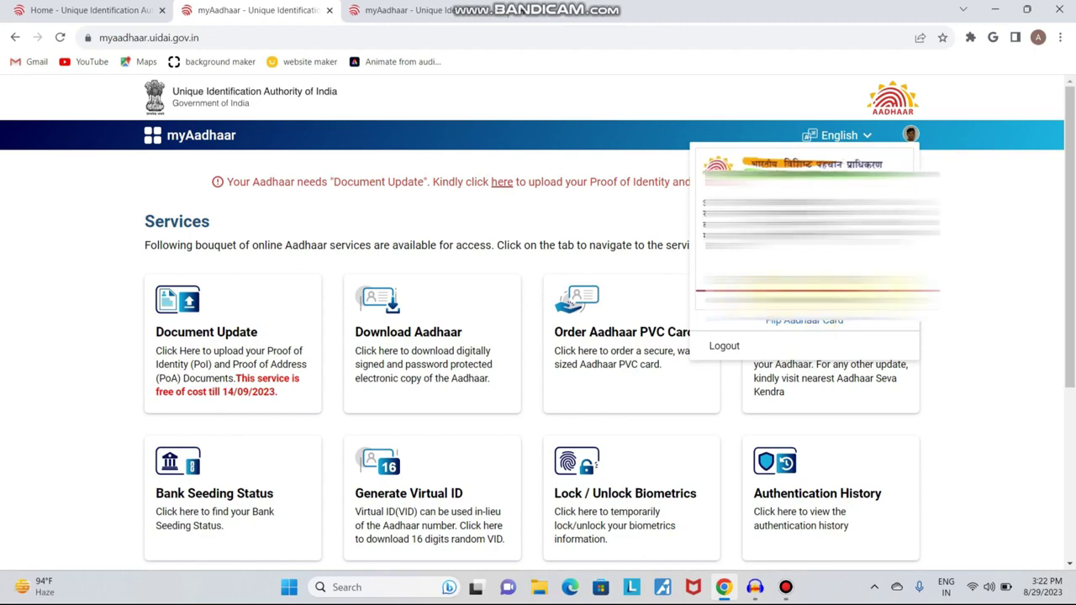
pyautogui.click(938, 269)
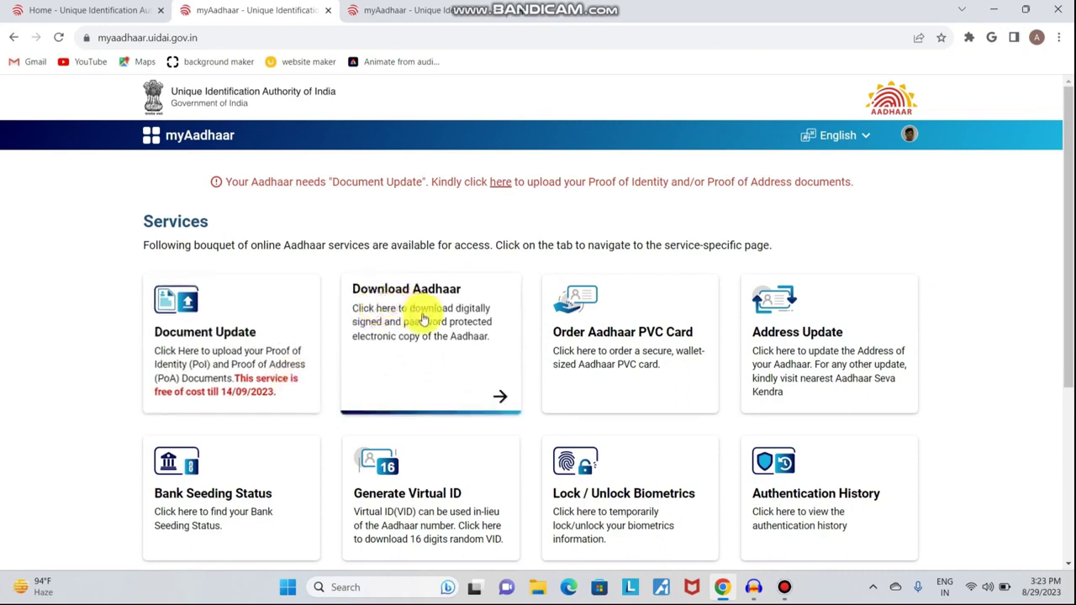
pyautogui.click(422, 316)
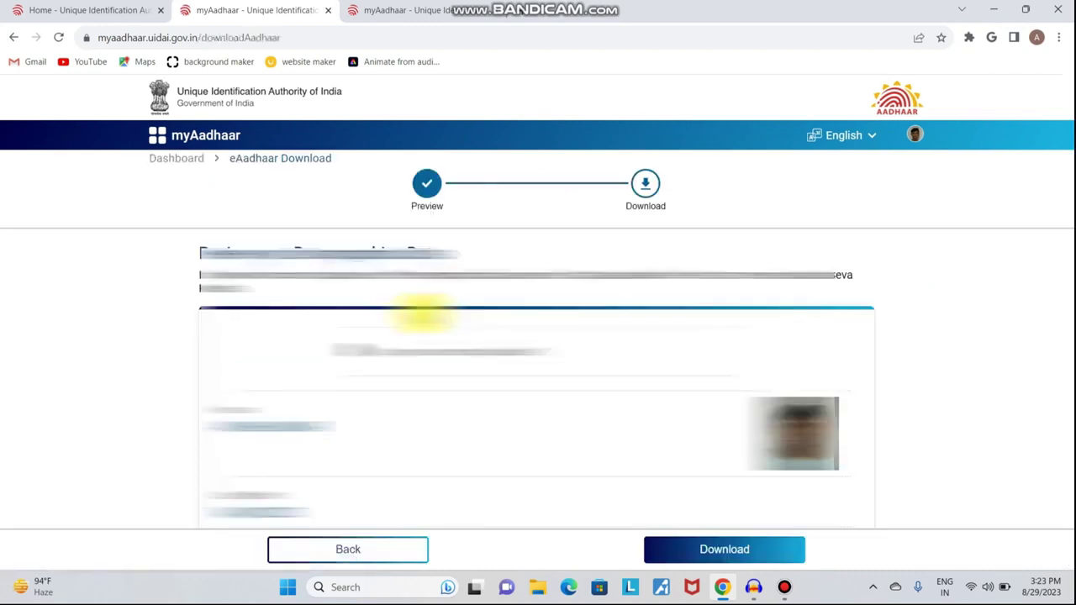
pyautogui.scroll(-2, 422, 311)
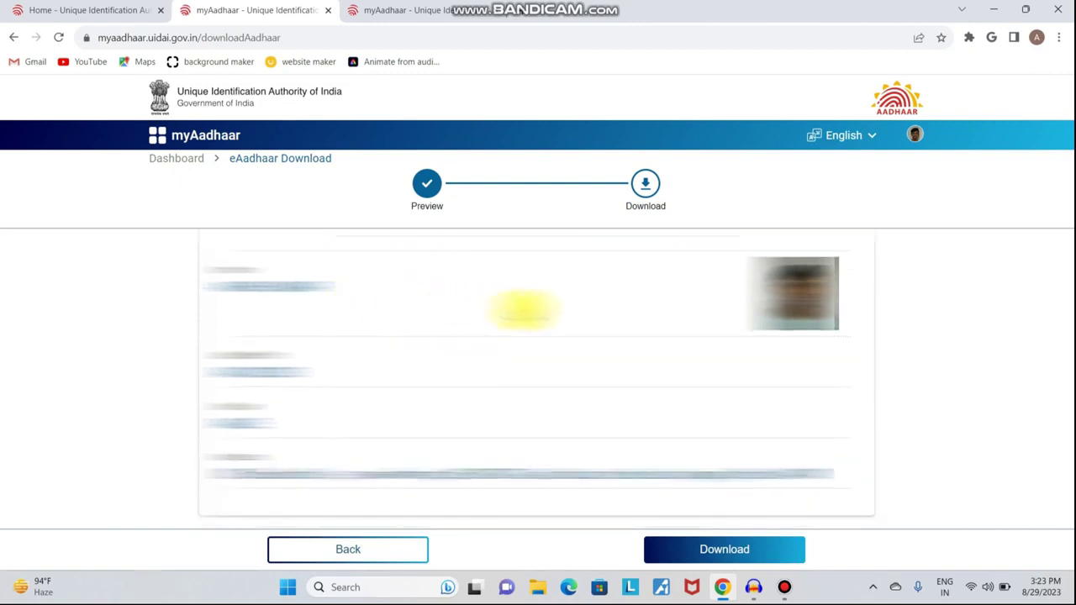
pyautogui.click(725, 550)
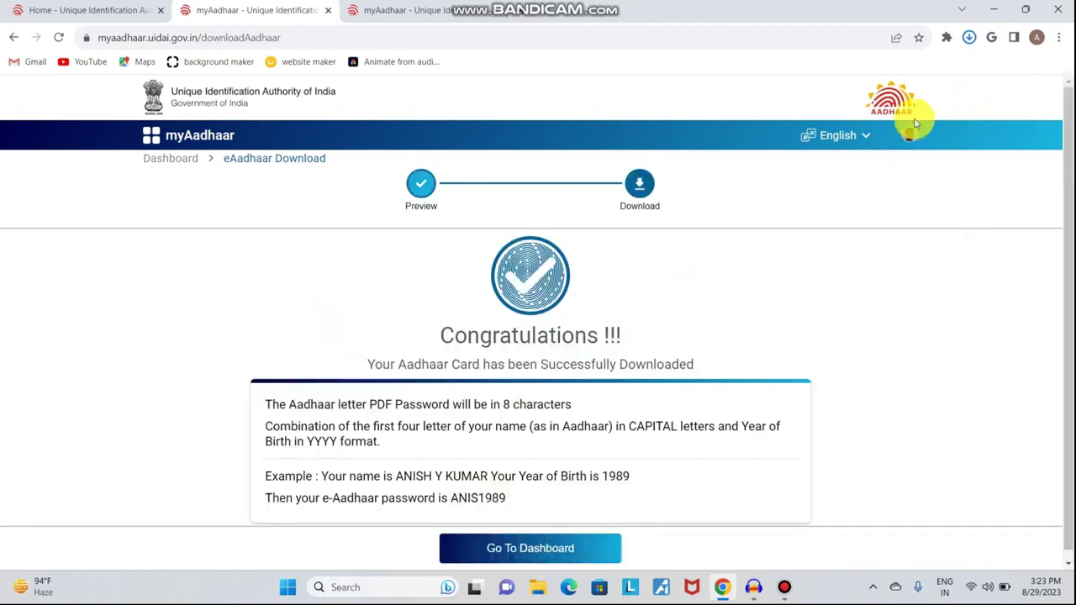
# Open the downloaded EAadhaar PDF from Chrome's recent downloads list.
pyautogui.click(968, 38)
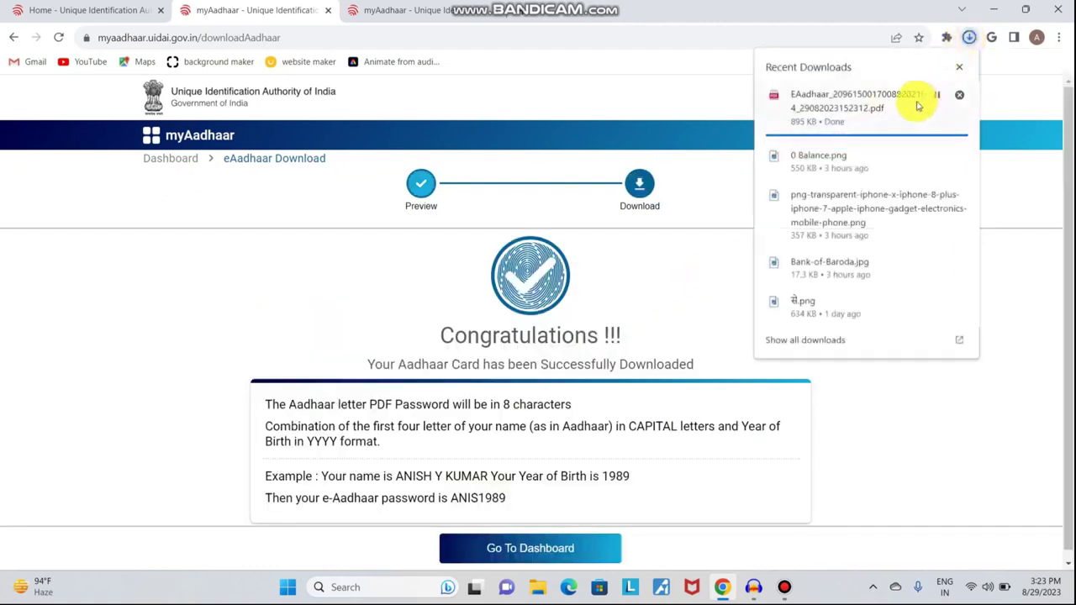
pyautogui.click(970, 38)
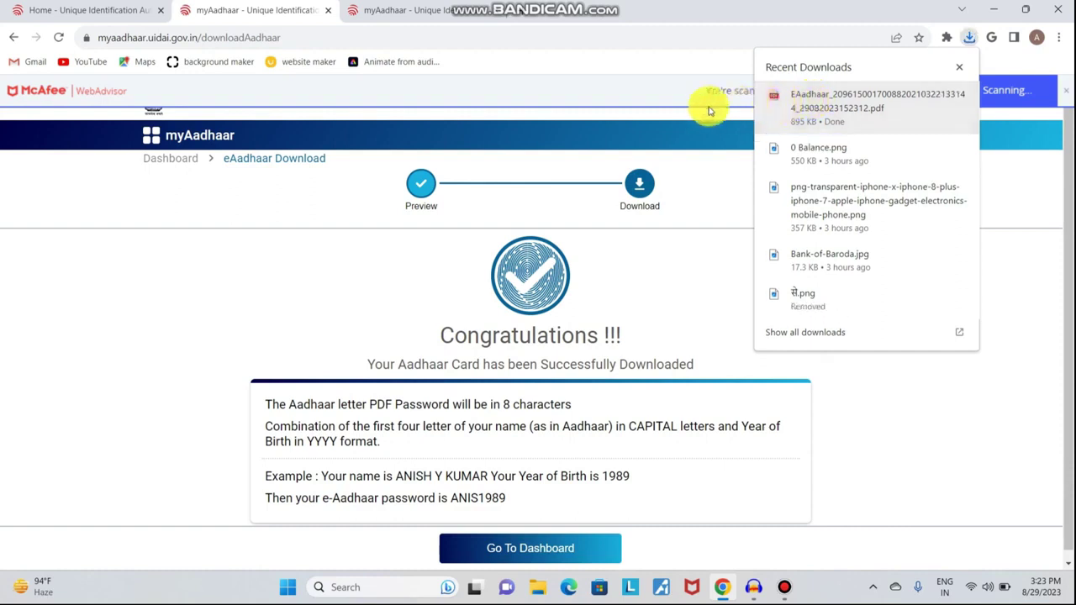
pyautogui.click(812, 97)
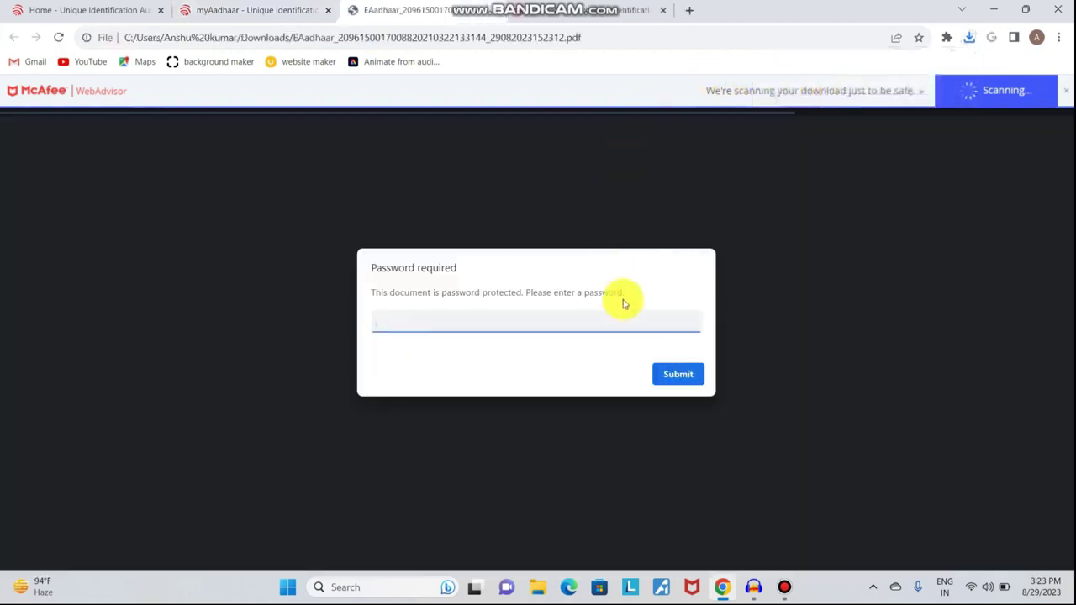